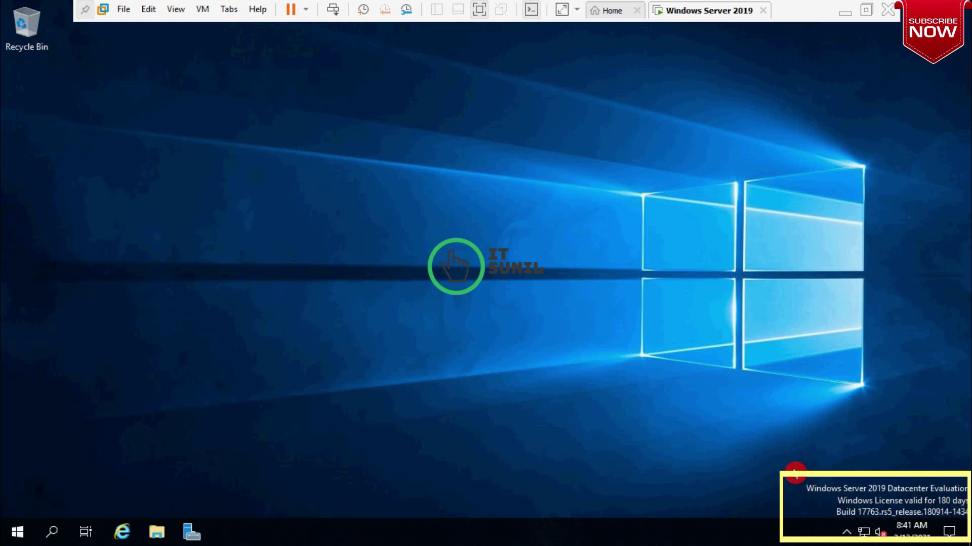
- Show the evaluation watermark and the Local Server properties in Server Manager
drag(787, 466, 965, 511)
click(192, 532)
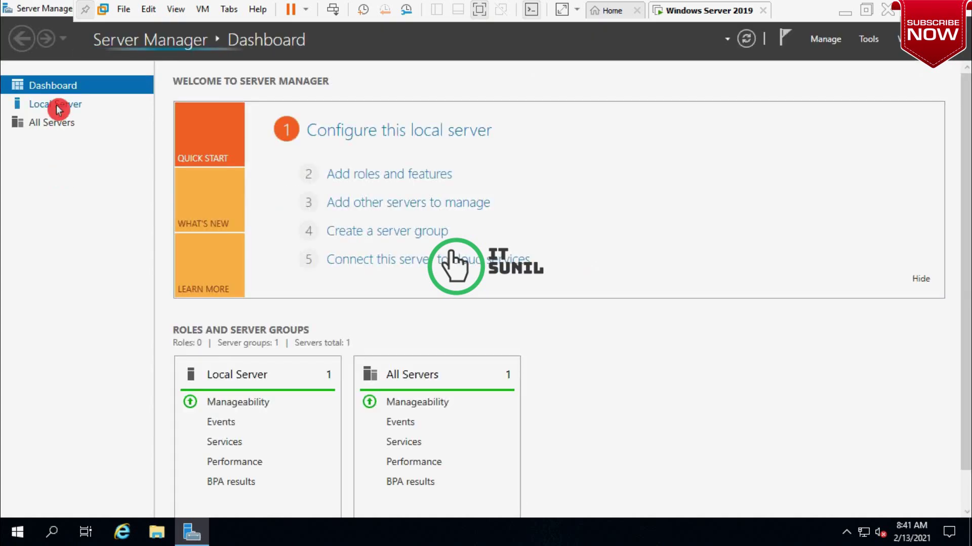
click(56, 109)
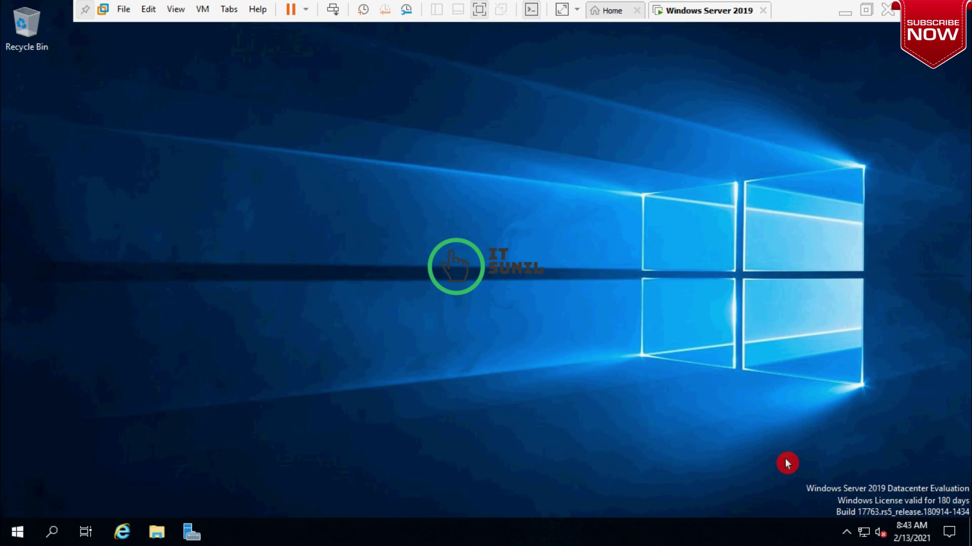
- Launch Windows PowerShell ISE from the Start menu as administrator
drag(785, 459, 967, 516)
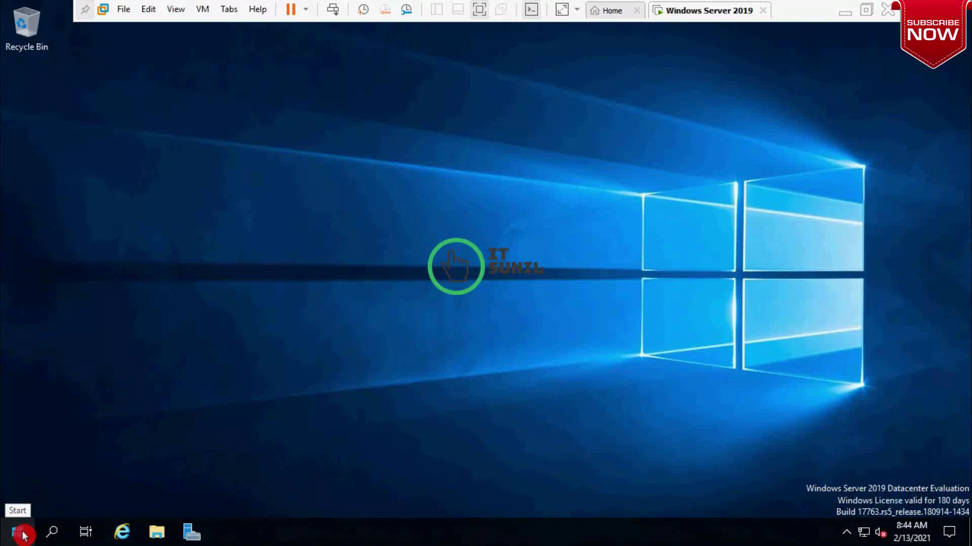
click(20, 537)
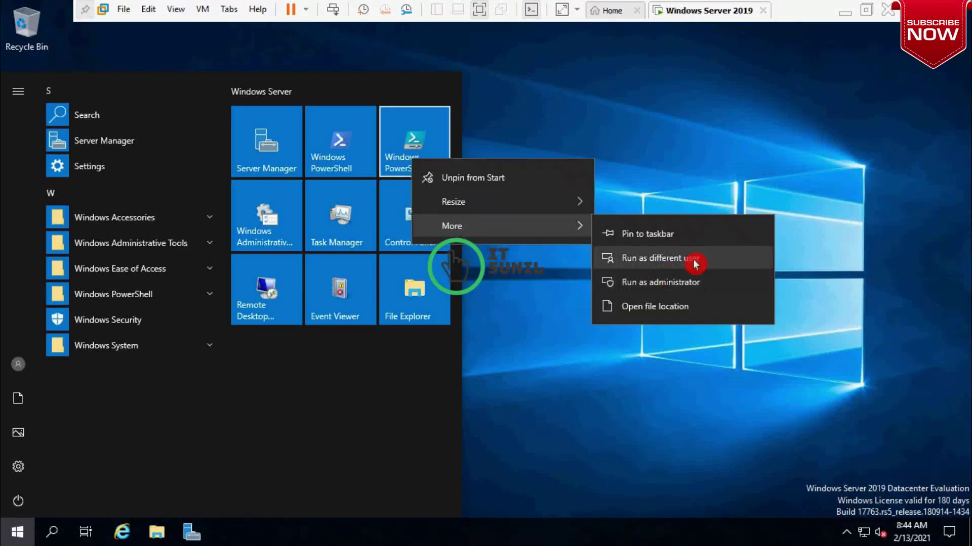
click(657, 284)
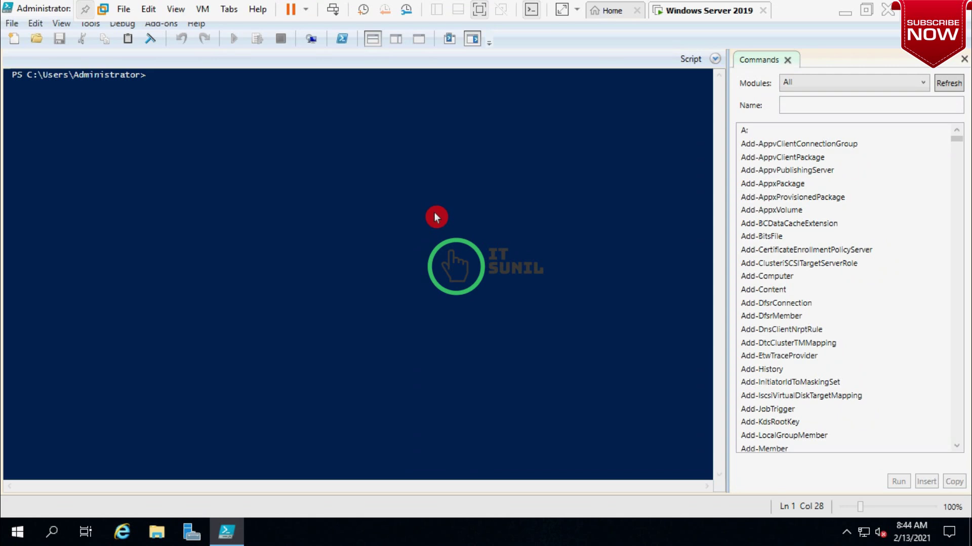
- Hide the Commands pane and run dism /online /get-currentedition, showing ServerDatacenterEval
click(963, 58)
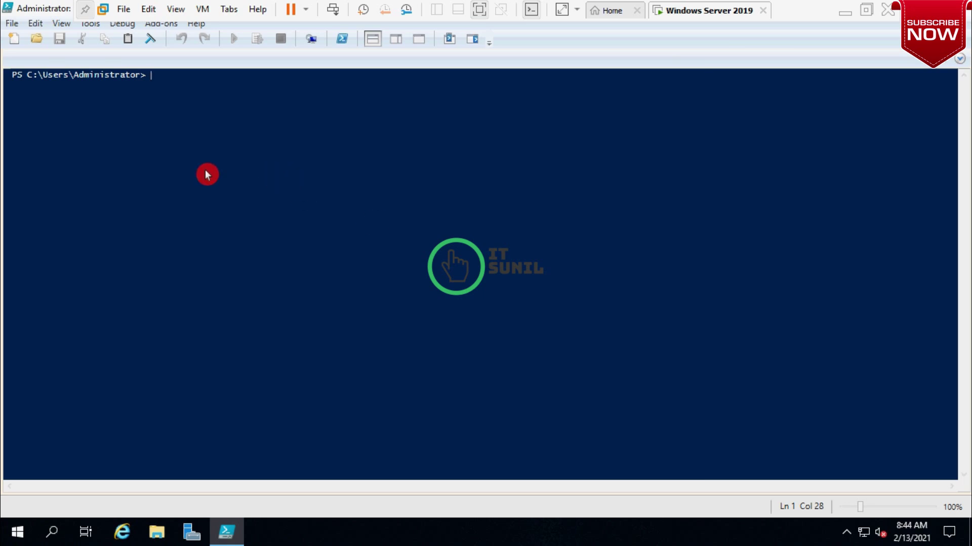
text(dism /on)
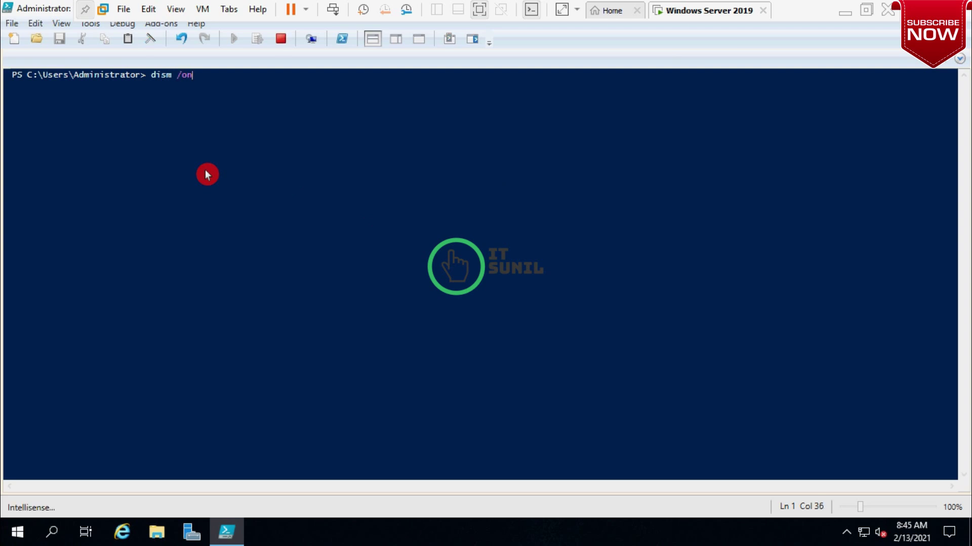
text(line)
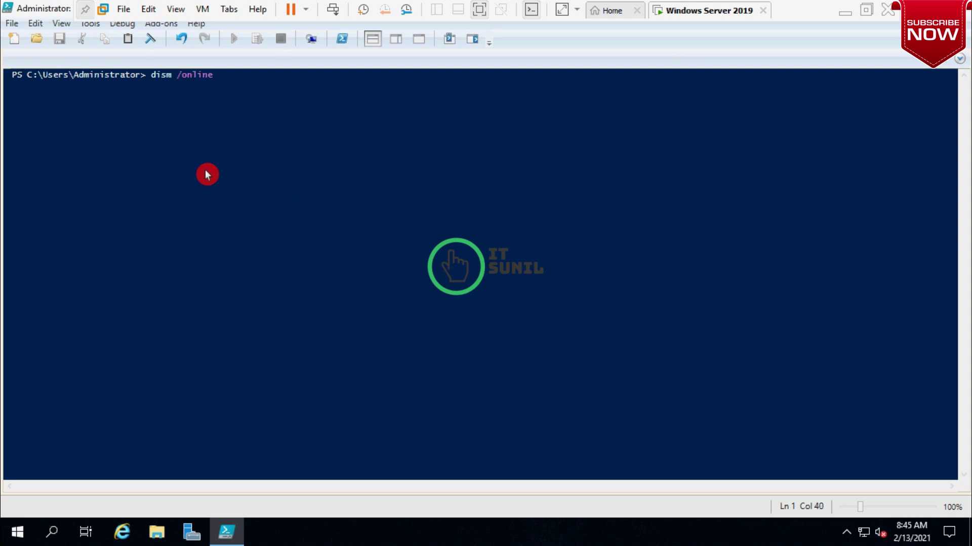
text( /g)
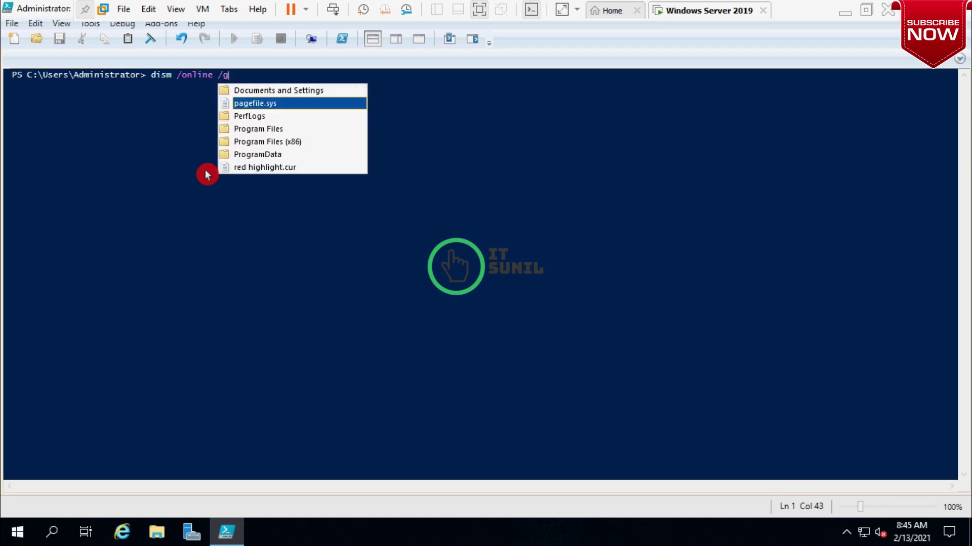
text(et)
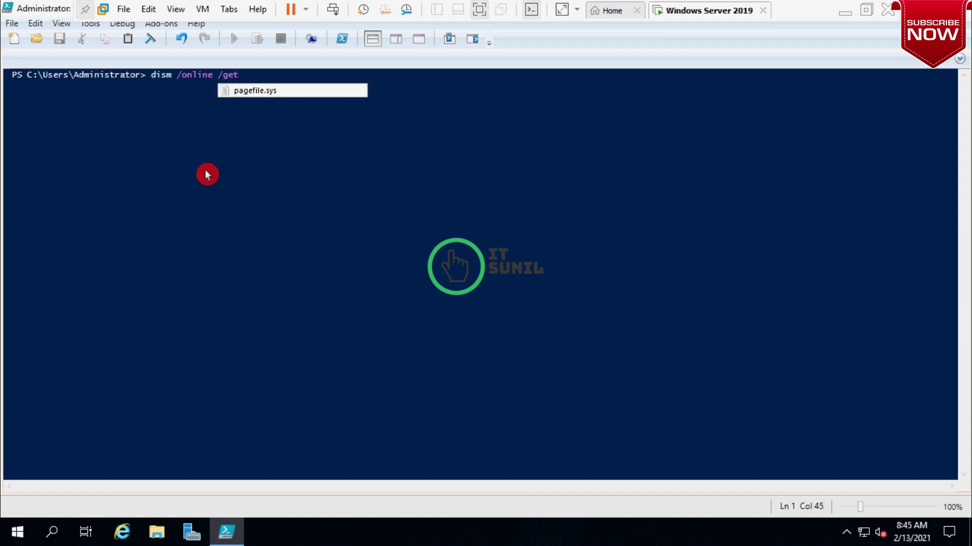
text(-currentedition)
key(Return)
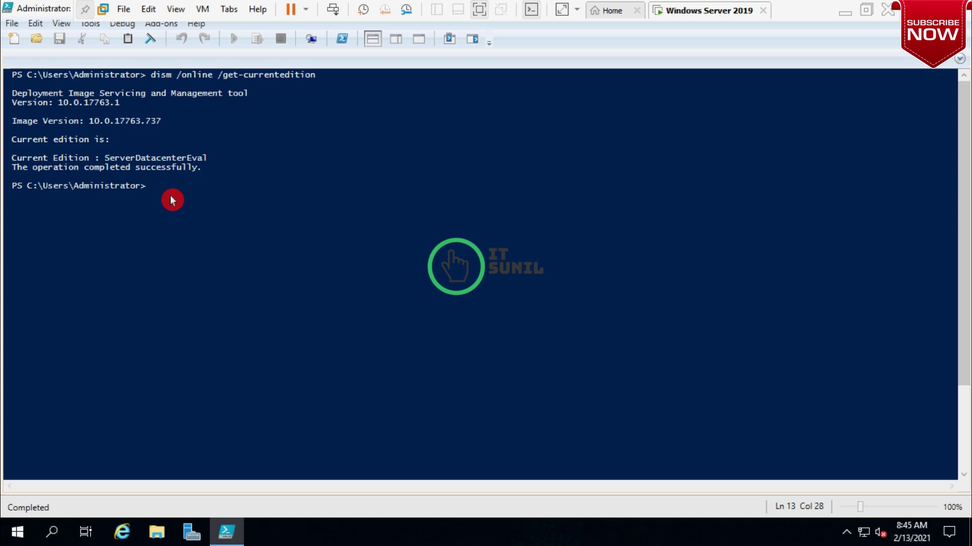
- Edit the recalled command to dism /online /get-targateeditions and run it, getting Error 87
key(Up)
key(BackSpace)
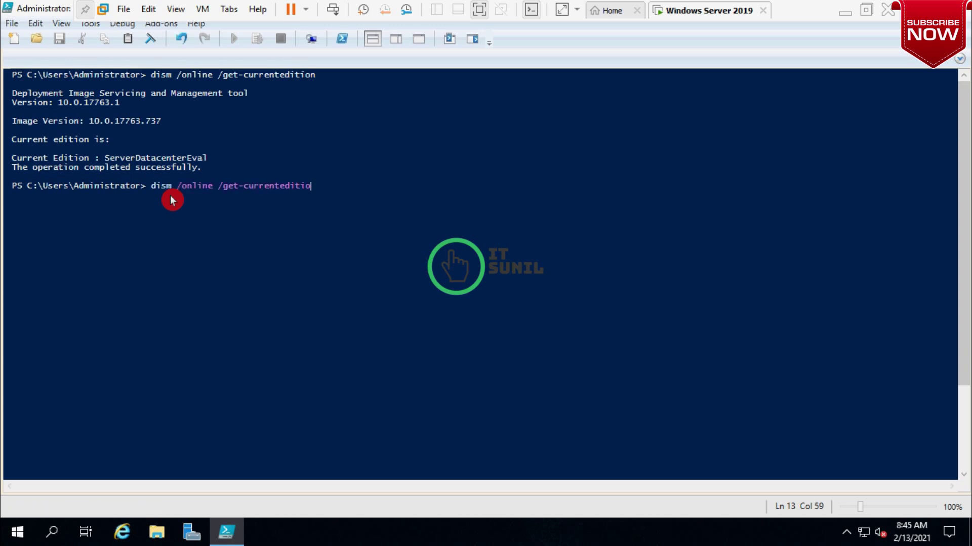
key(BackSpace)
key(BackSpace)
key(BackSpace)
key(BackSpace)
key(BackSpace)
key(BackSpace)
key(BackSpace)
key(BackSpace)
key(BackSpace)
key(BackSpace)
key(BackSpace)
key(BackSpace)
key(BackSpace)
key(BackSpace)
key(BackSpace)
key(BackSpace)
key(BackSpace)
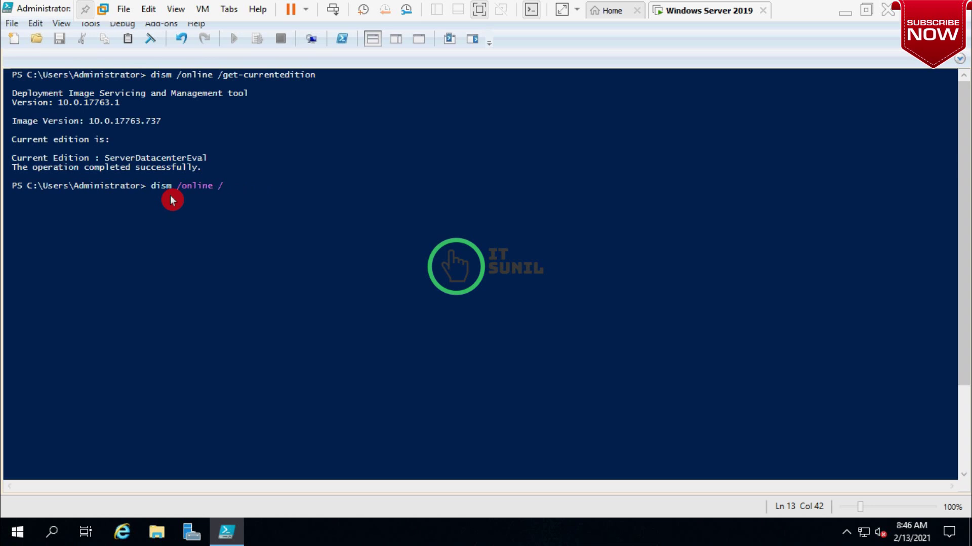
text(get-)
text(targateeditions)
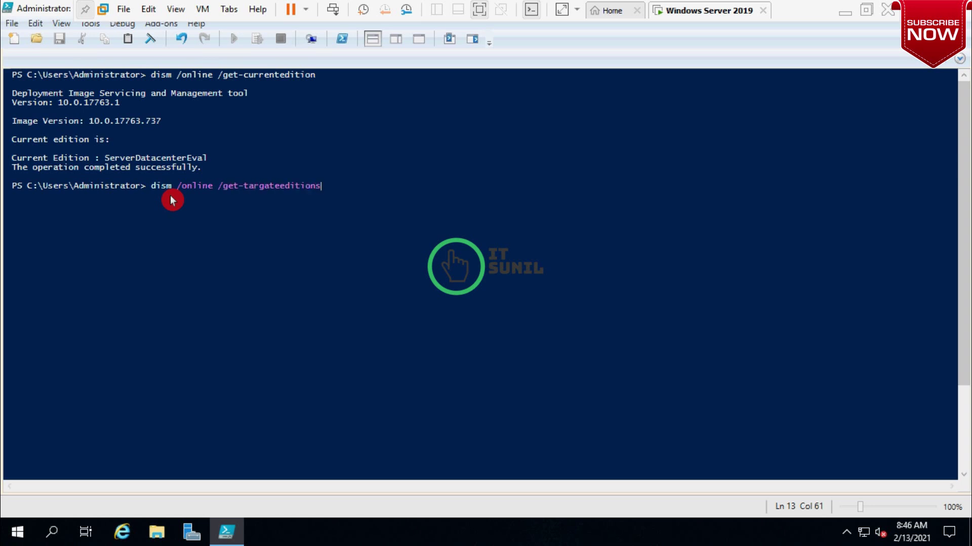
key(Return)
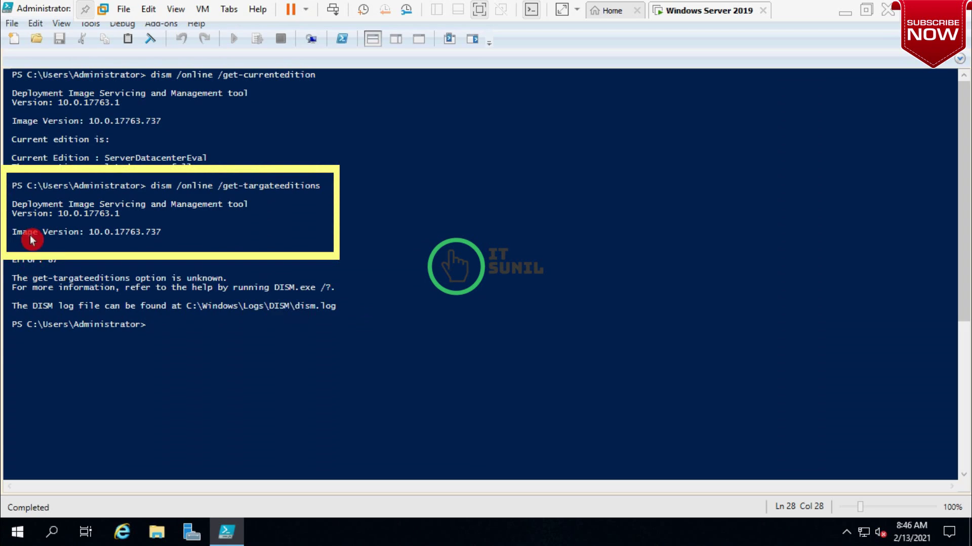
scroll(194, 375, down, 2)
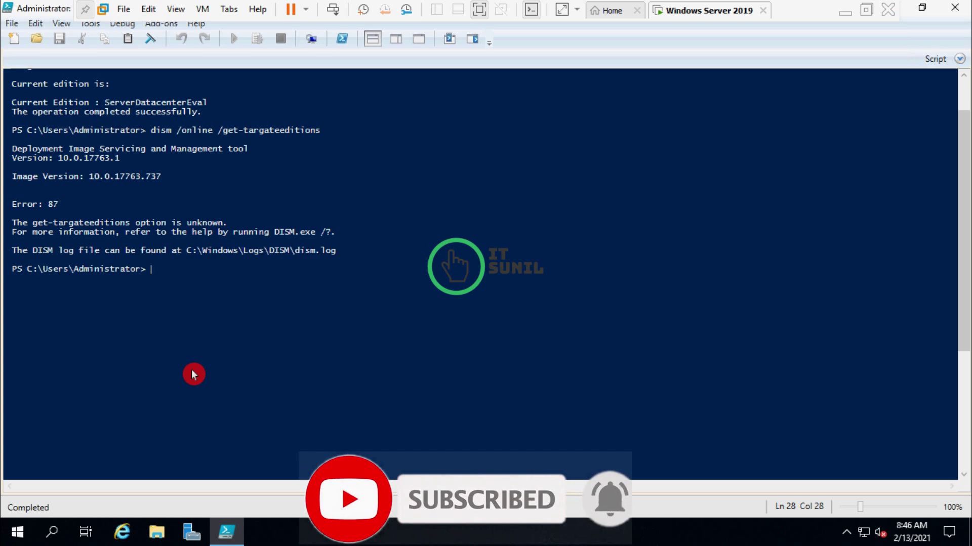
- Run dism /online /set-edition:serverdatacenter with the product key and /accepteula
key(ctrl+v)
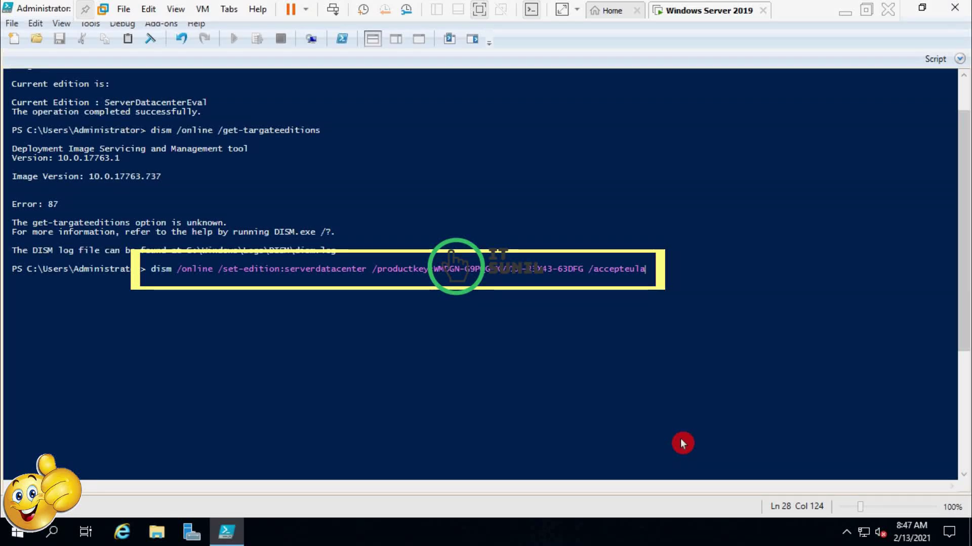
key(Return)
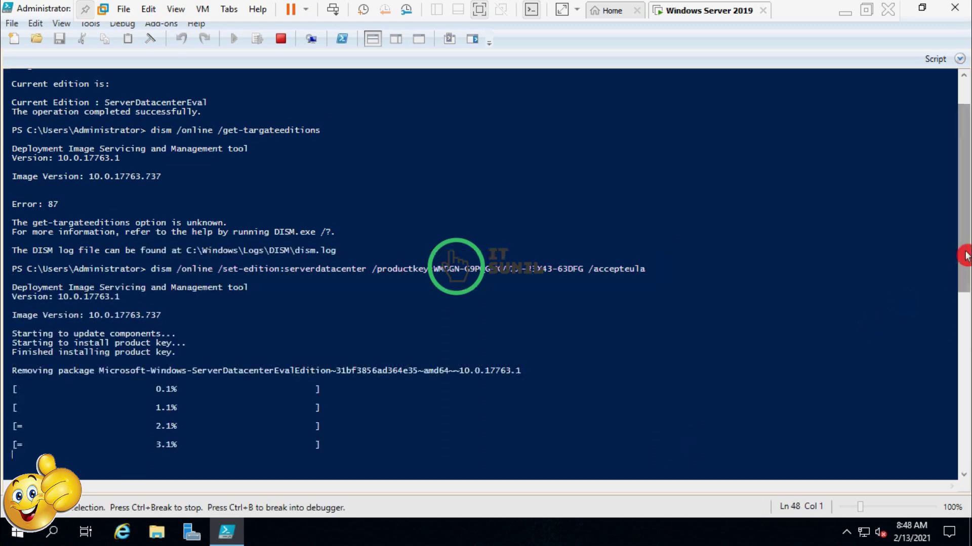
- Scroll the console to follow evaluation package removal progress up to 10.0%
drag(966, 268, 967, 283)
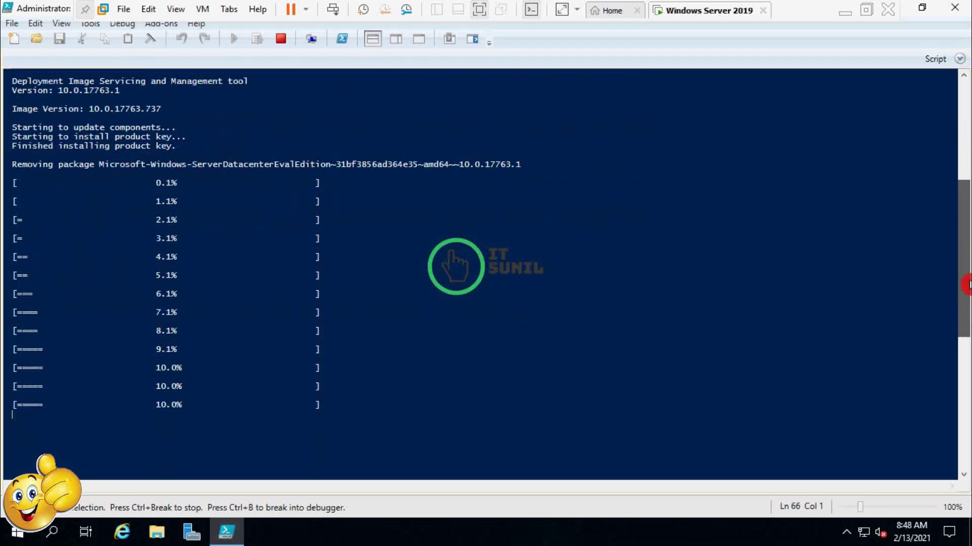
drag(967, 284, 963, 390)
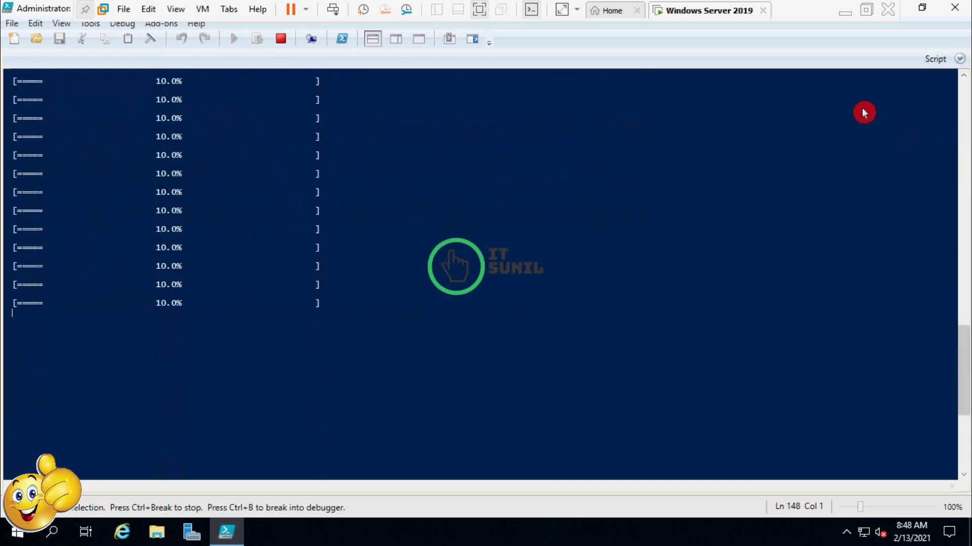
- Minimize ISE, browse to google.com in Internet Explorer, and accept the security alert
click(845, 20)
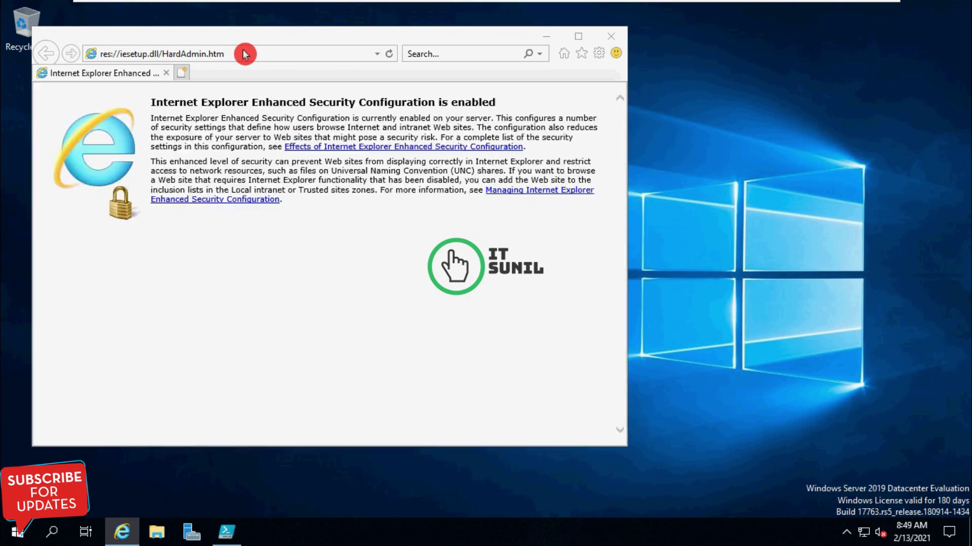
text(goog)
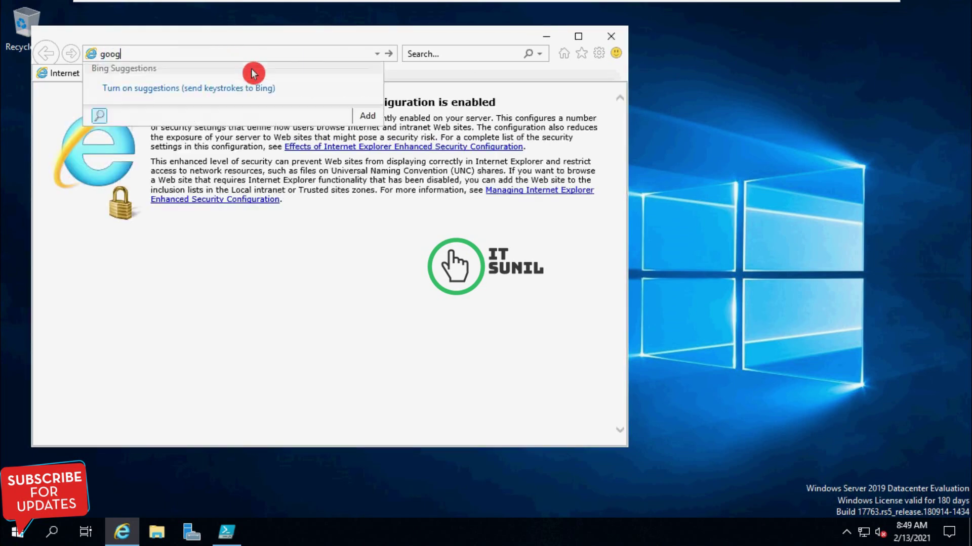
text(le.com)
key(Return)
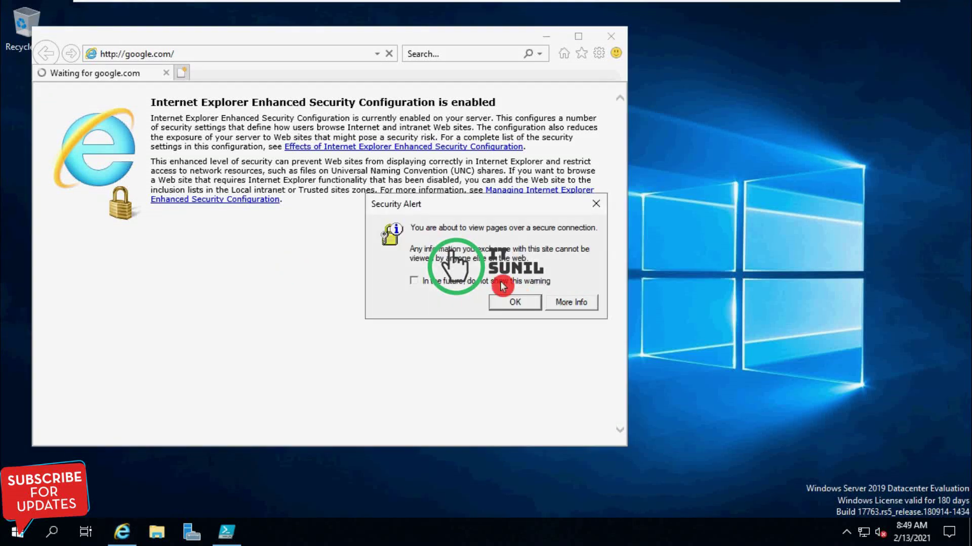
click(510, 304)
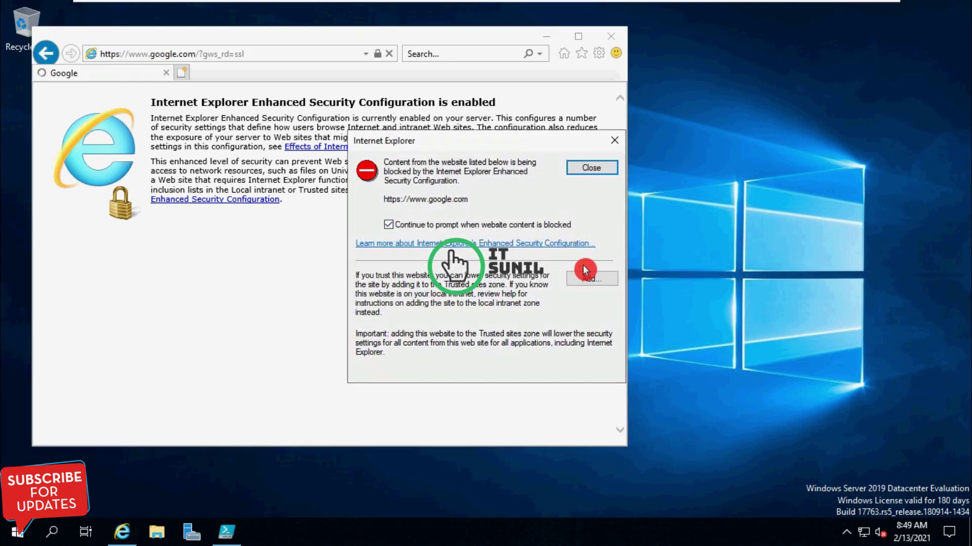
click(592, 280)
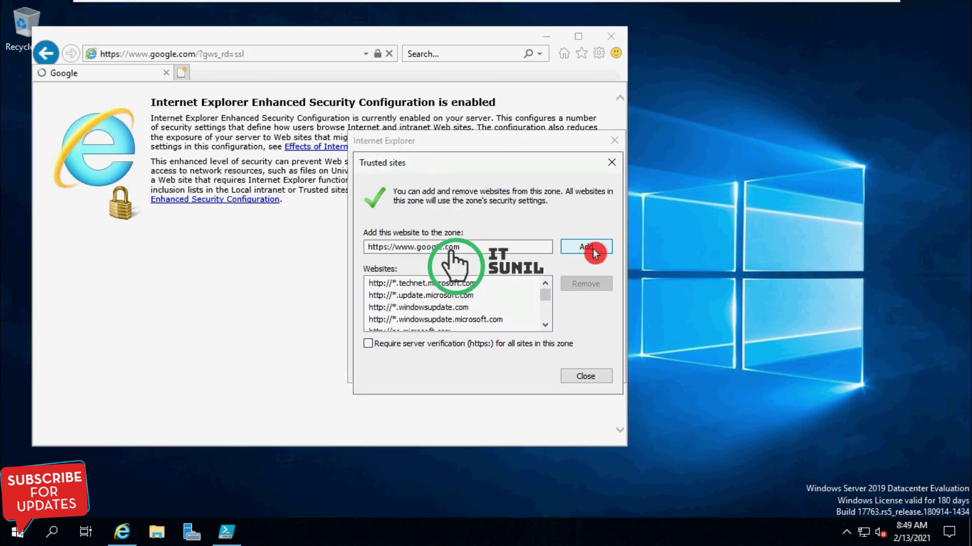
click(589, 248)
click(581, 374)
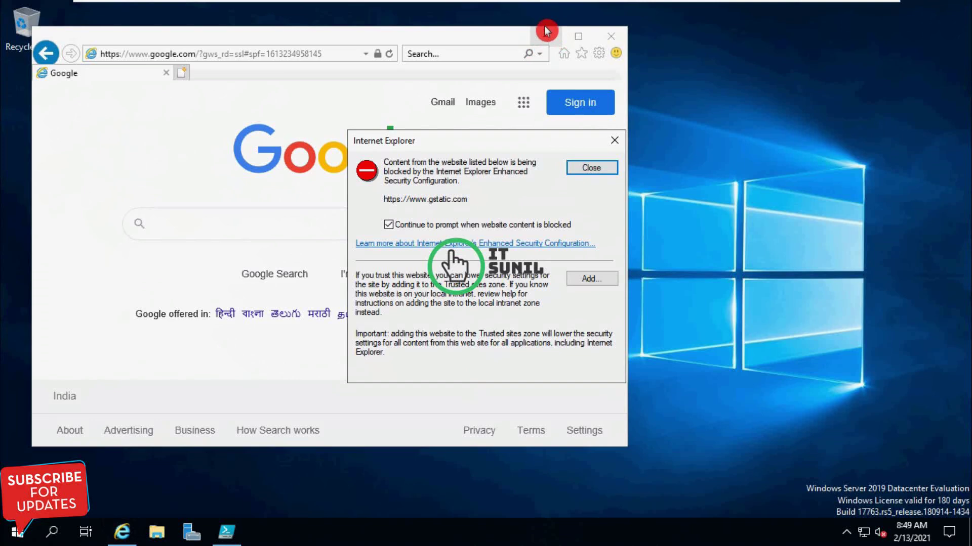
click(596, 170)
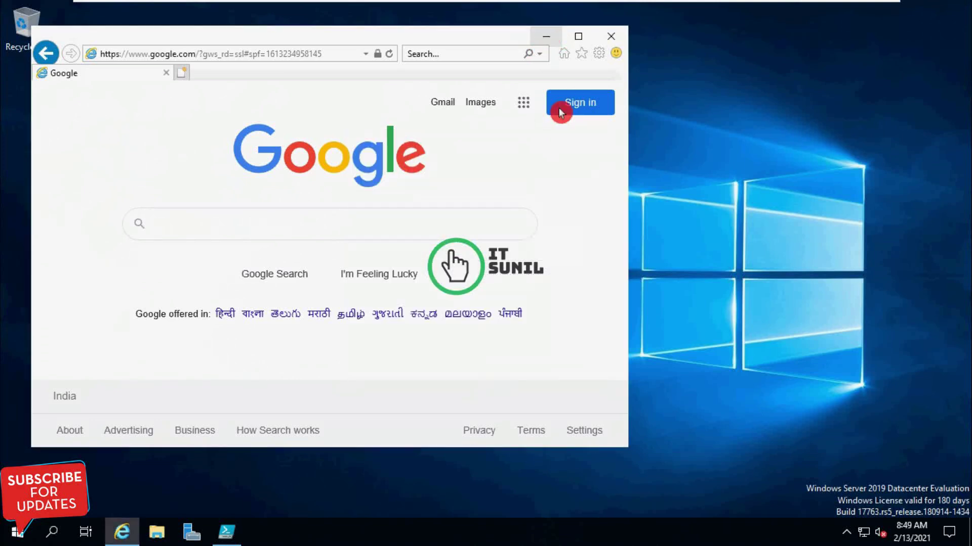
click(551, 42)
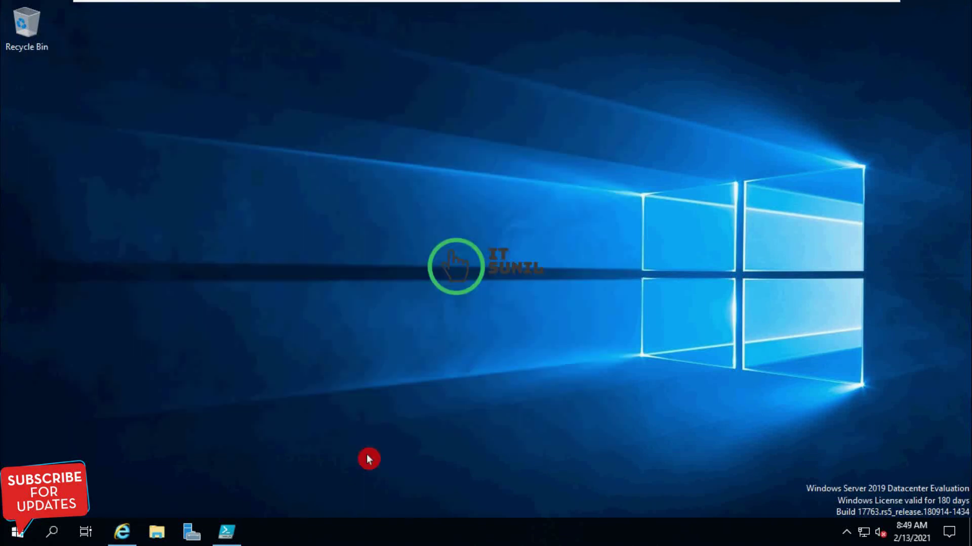
- Review the 100% completion and restart-required messages in ISE, then close it
click(227, 531)
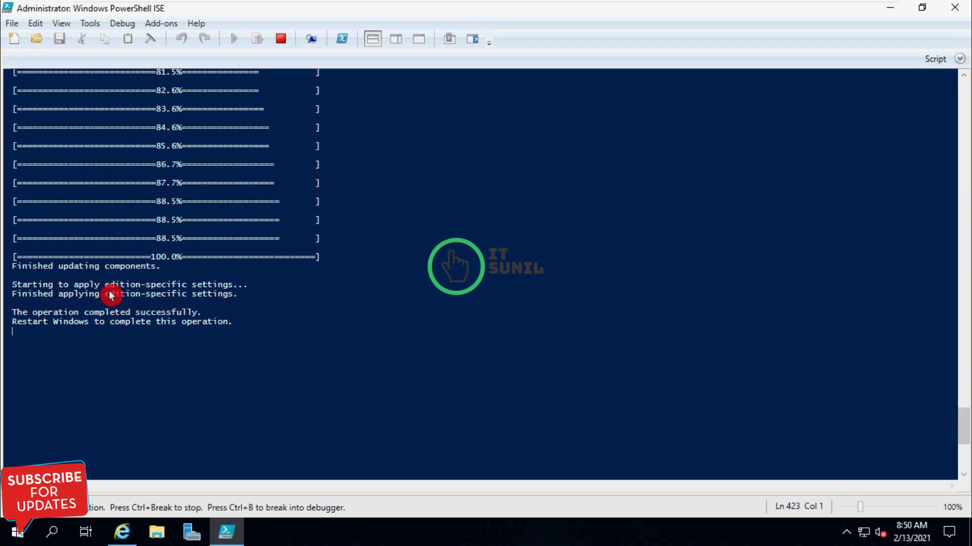
drag(110, 295, 238, 296)
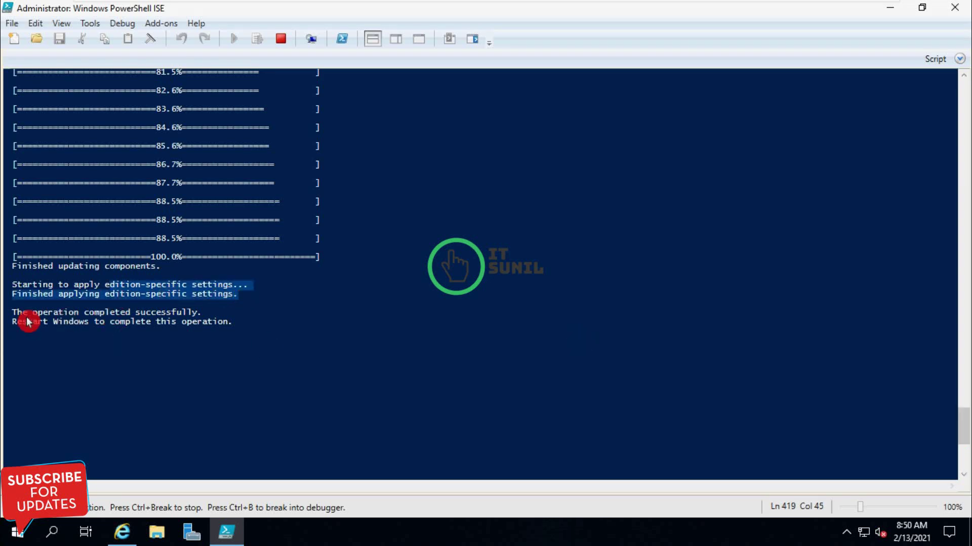
key(super+Down)
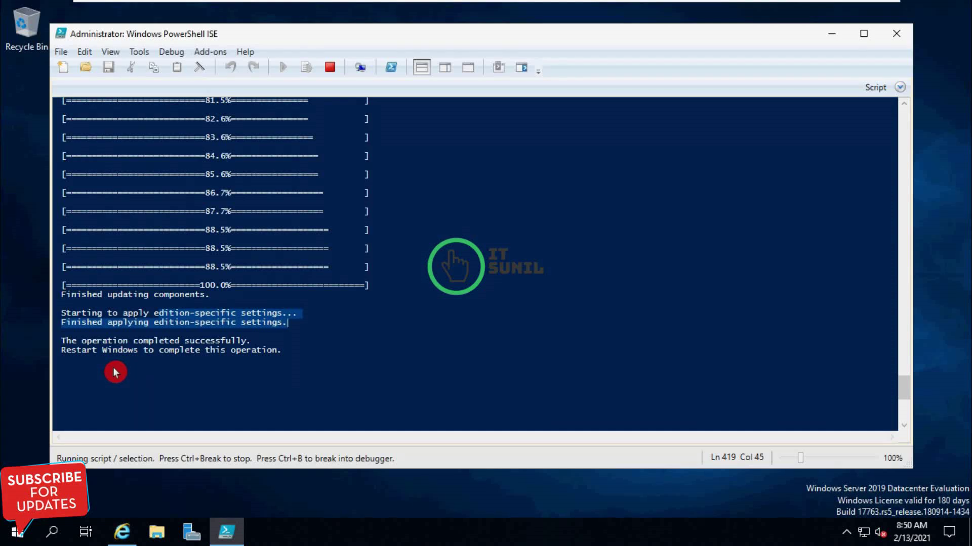
drag(281, 353, 62, 320)
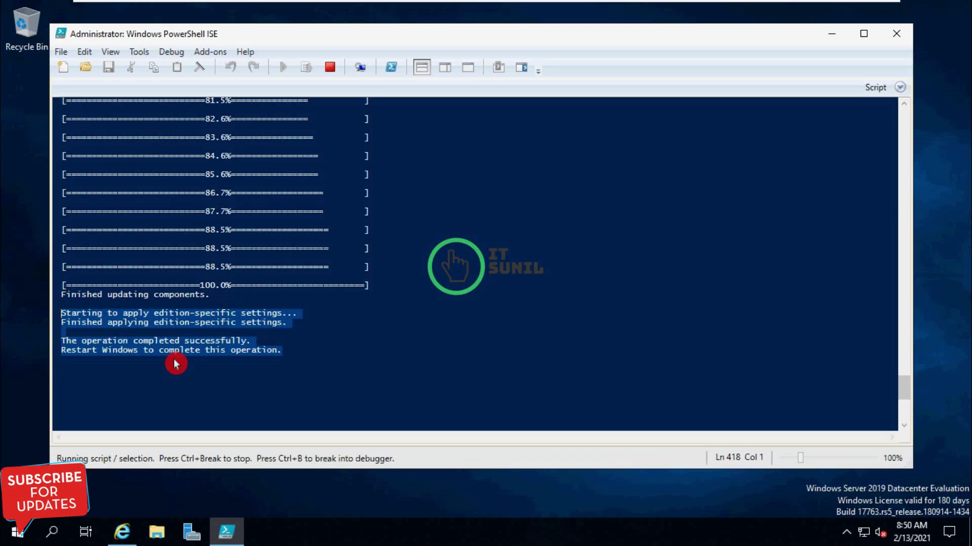
click(573, 316)
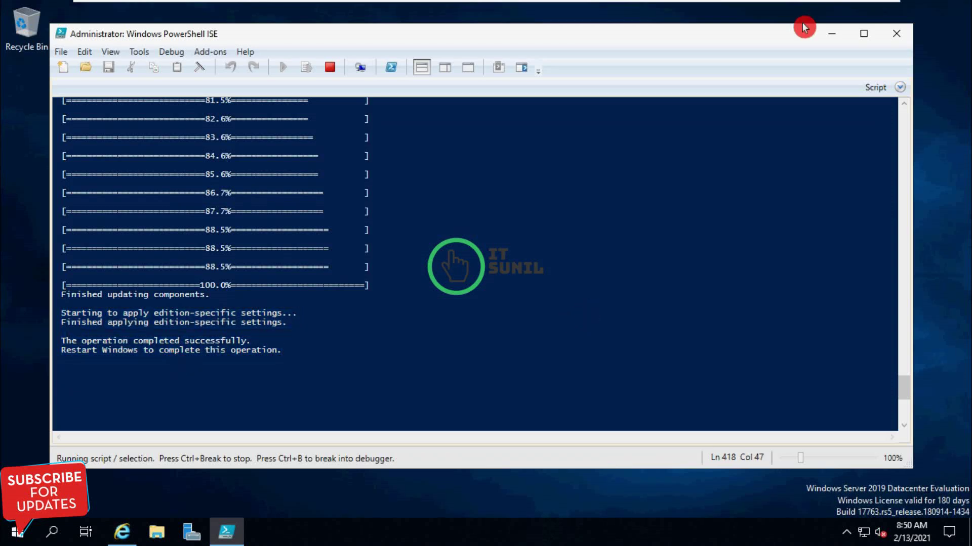
click(895, 35)
- Restart the server with the default Other (Unplanned) shutdown reason
click(17, 537)
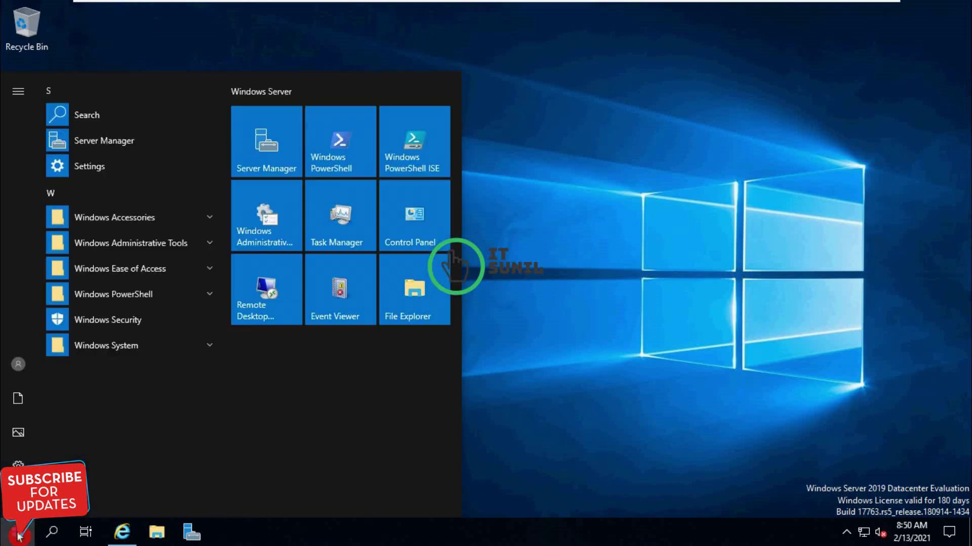
click(18, 499)
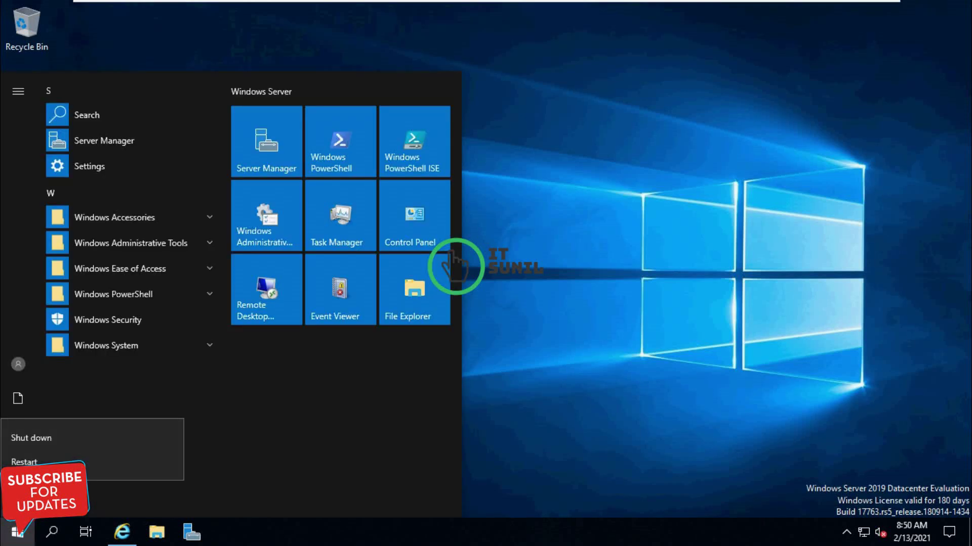
click(50, 462)
click(195, 462)
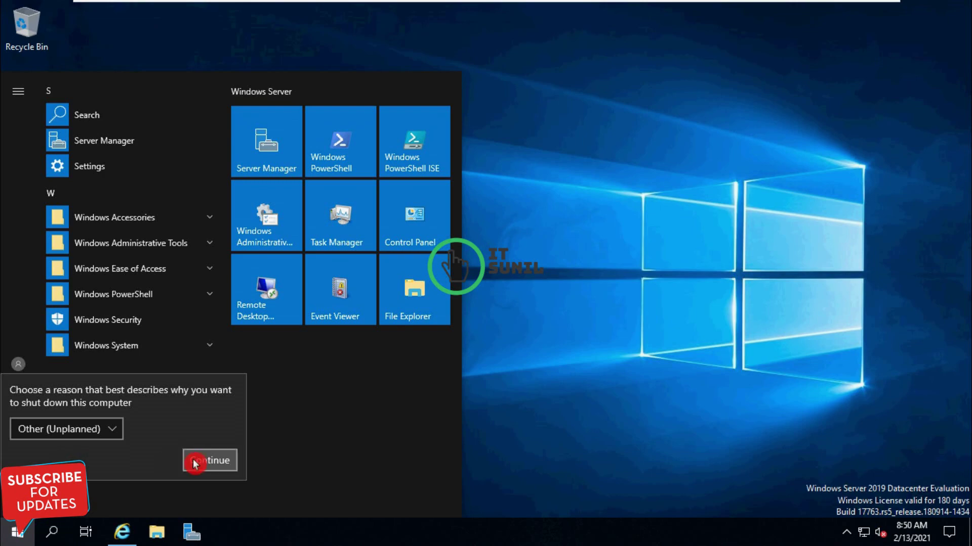
click(198, 465)
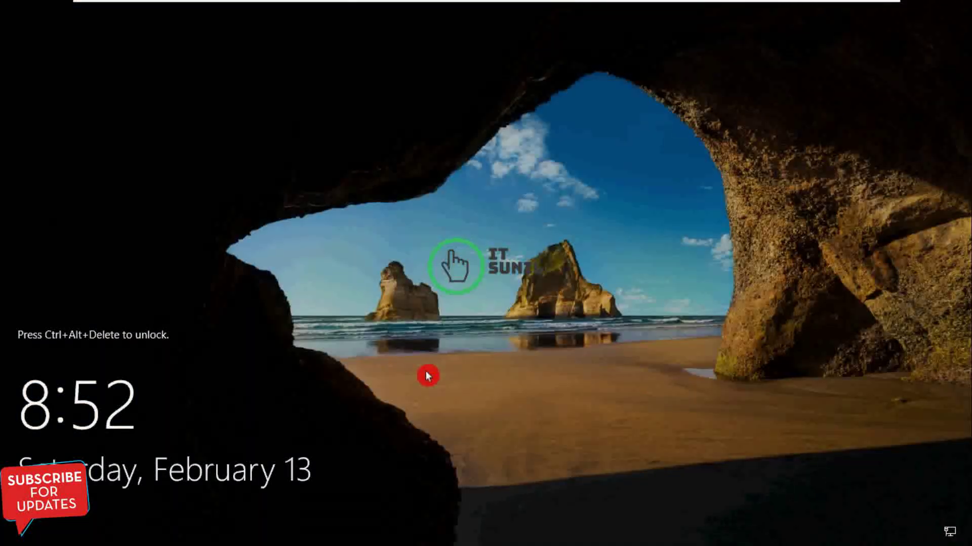
- Sign back in as Administrator by entering the account password
key(ctrl+alt+Delete)
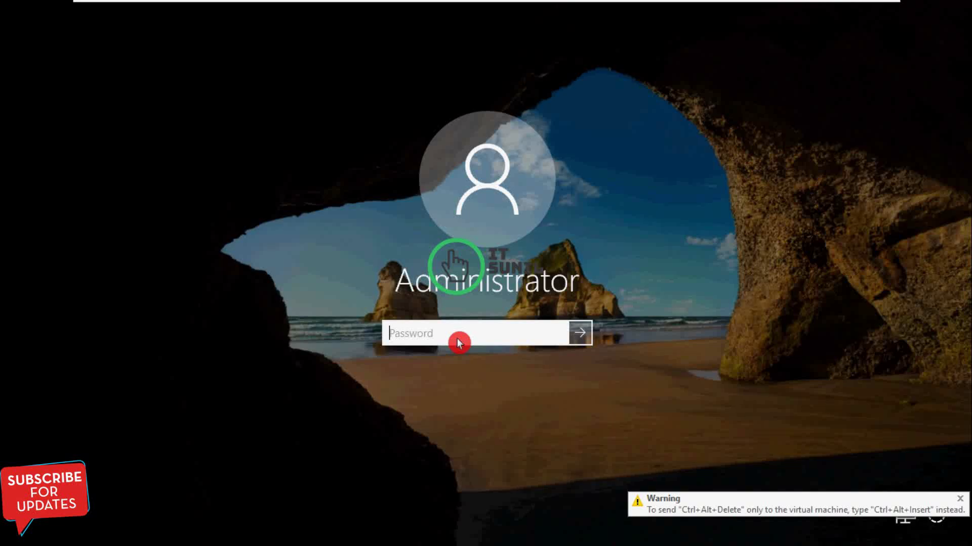
text(1234)
key(Return)
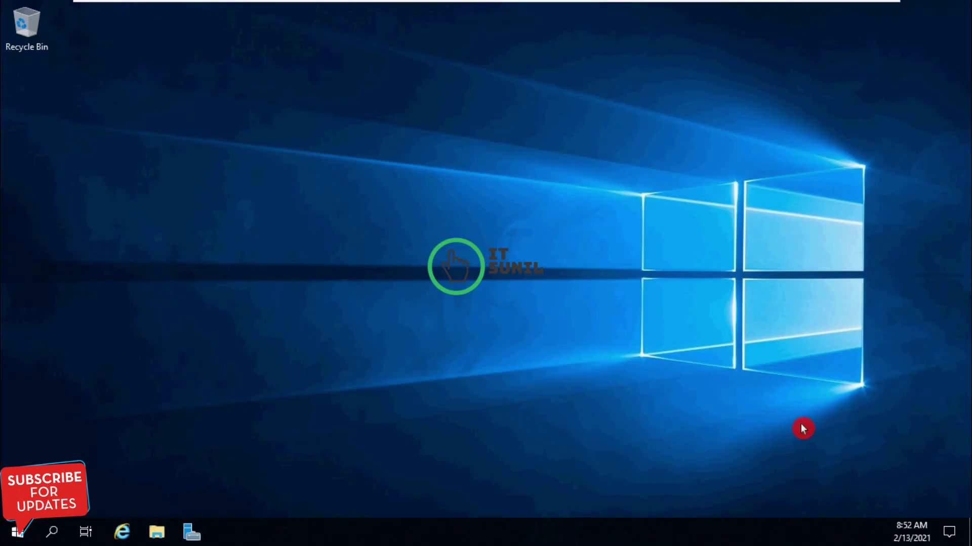
- Confirm Server Manager's Local Server shows Windows Server 2019 Datacenter, then minimize it
drag(801, 438, 968, 513)
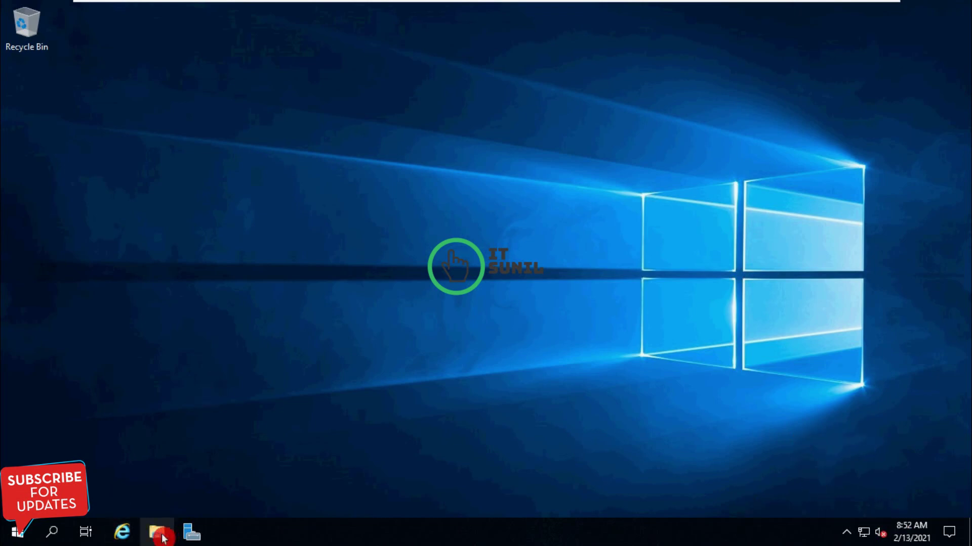
click(199, 538)
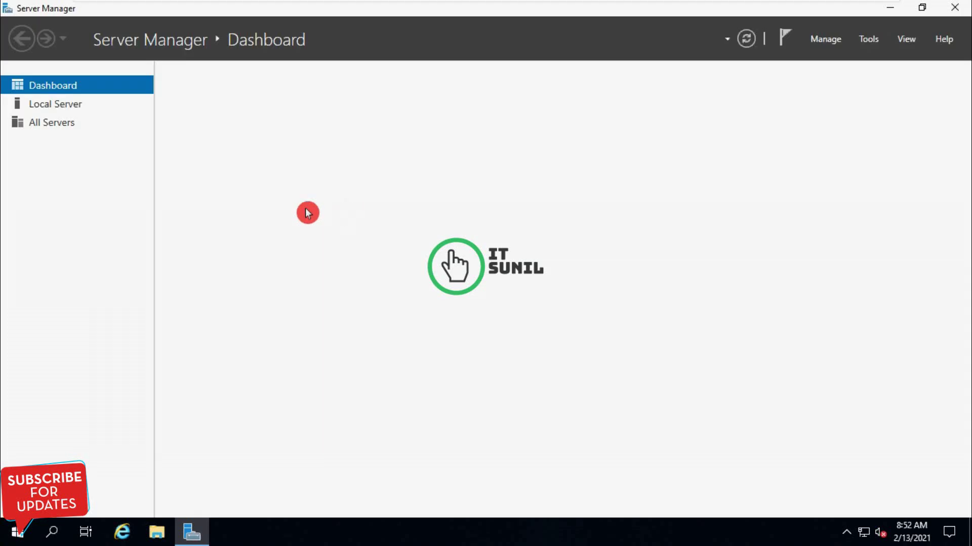
click(57, 107)
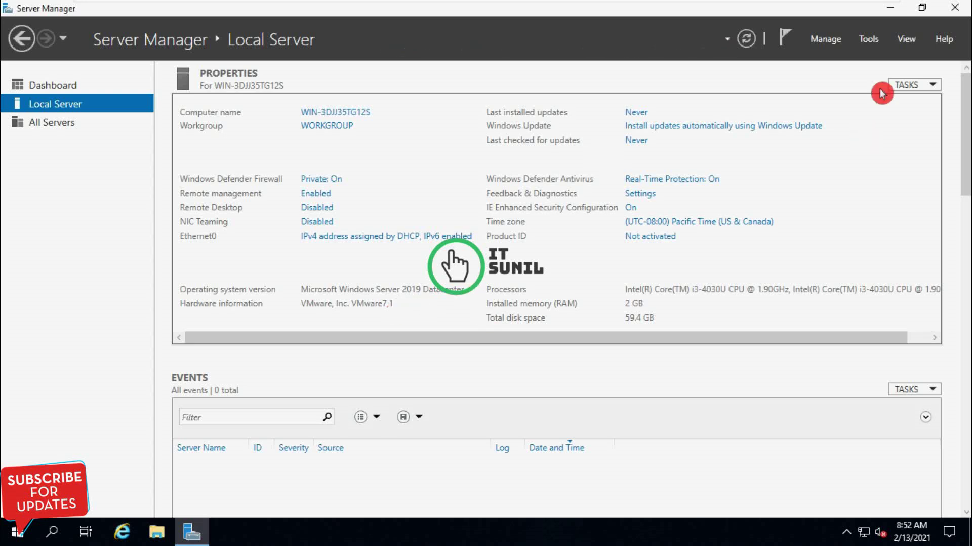
click(893, 15)
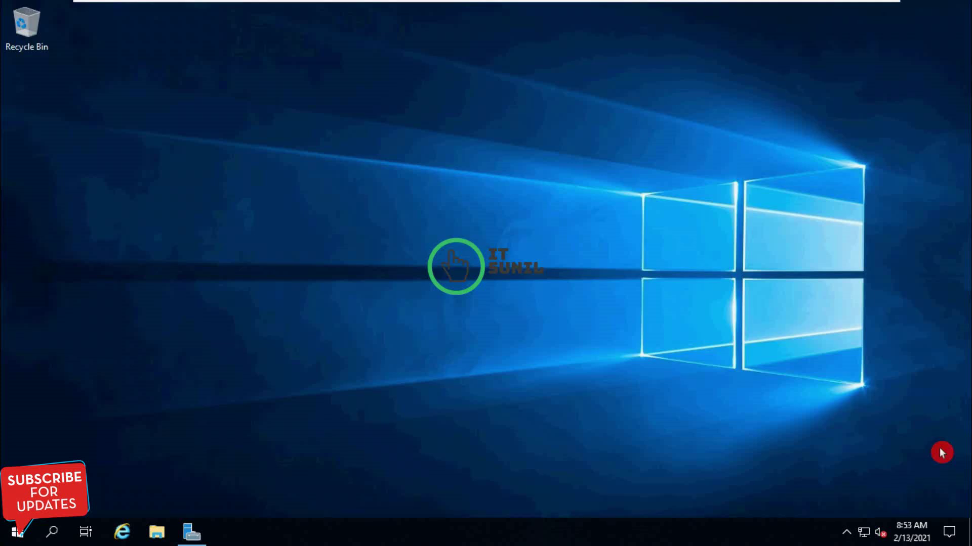
- Close File Explorer to return to Server Manager's Local Server page
drag(794, 429, 969, 519)
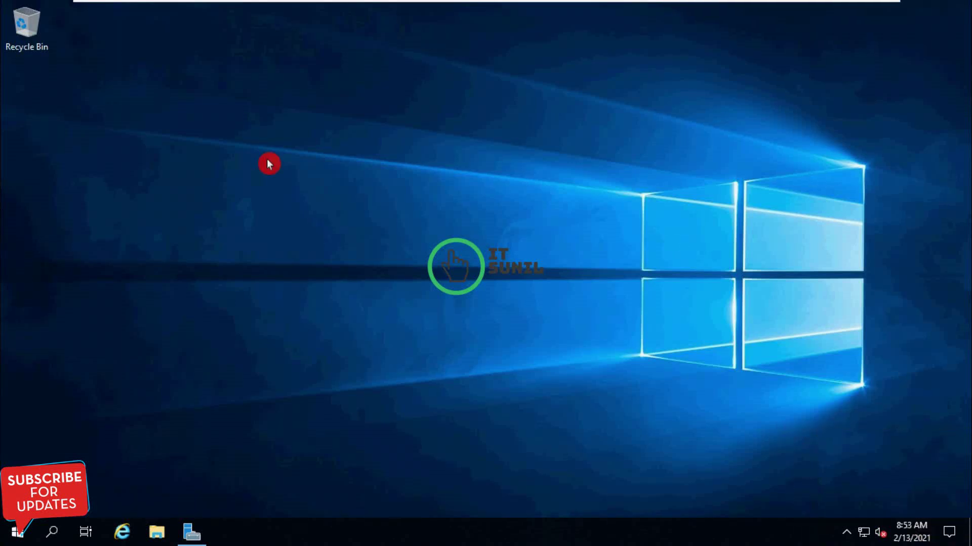
drag(266, 158, 682, 459)
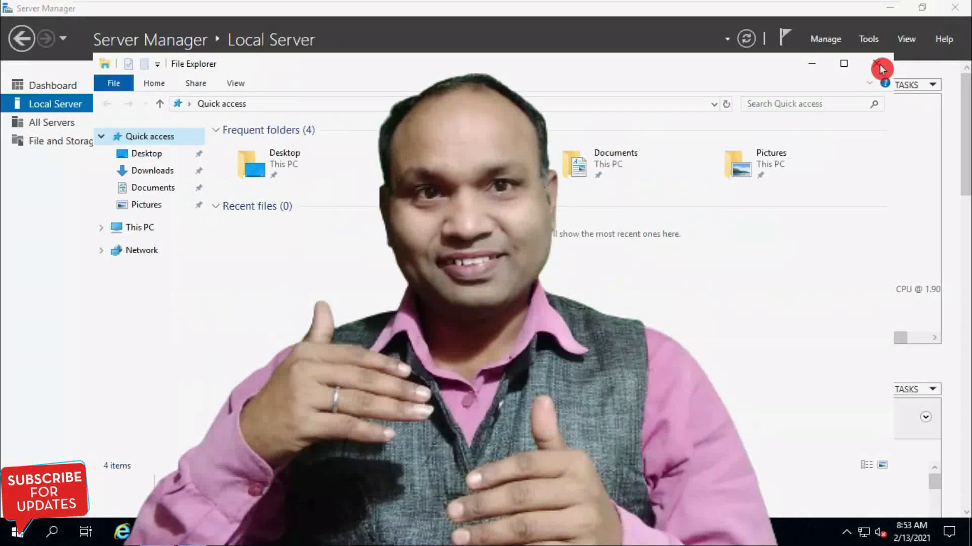
click(879, 65)
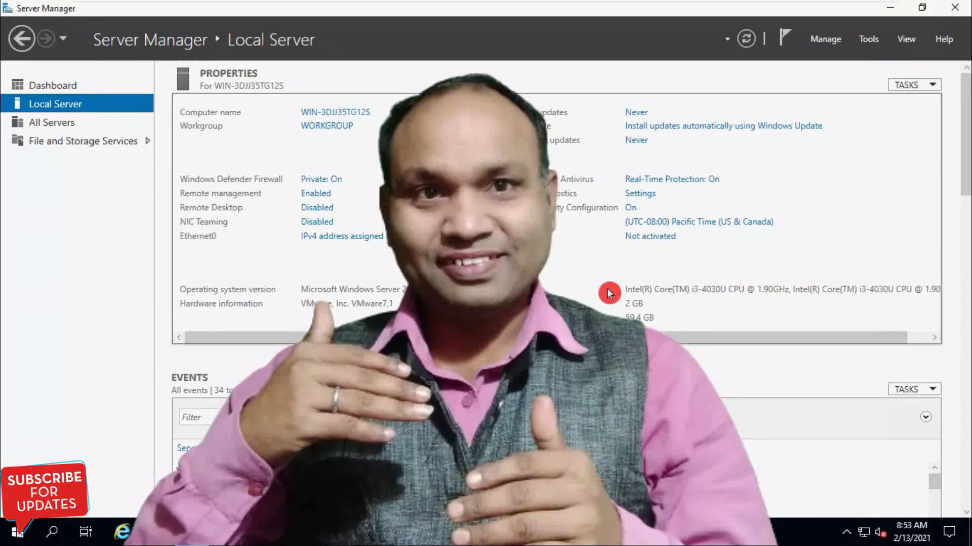